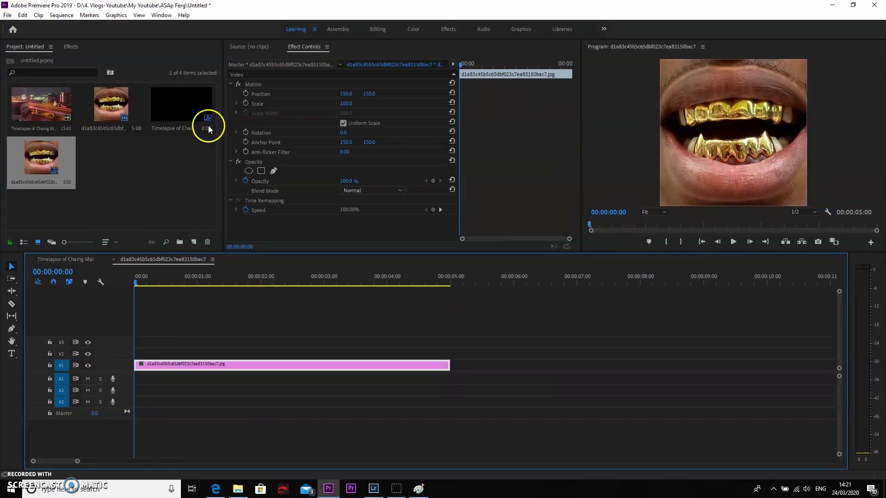
Step: Place Timelapse of Chaing Mai.mp4 above the mouth image at the sequence start and keyframe its Scale at 66 there
left_click_drag(46, 102, 138, 319)
left_click(303, 47)
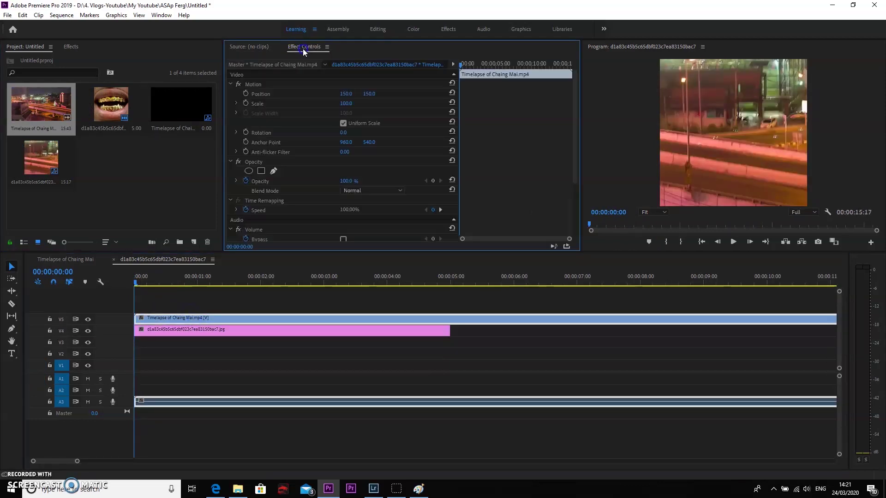
left_click_drag(347, 105, 327, 115)
left_click(246, 103)
Step: Add a Scale keyframe of 20 to the timelapse clip at 00:00:12:04
left_click(547, 66)
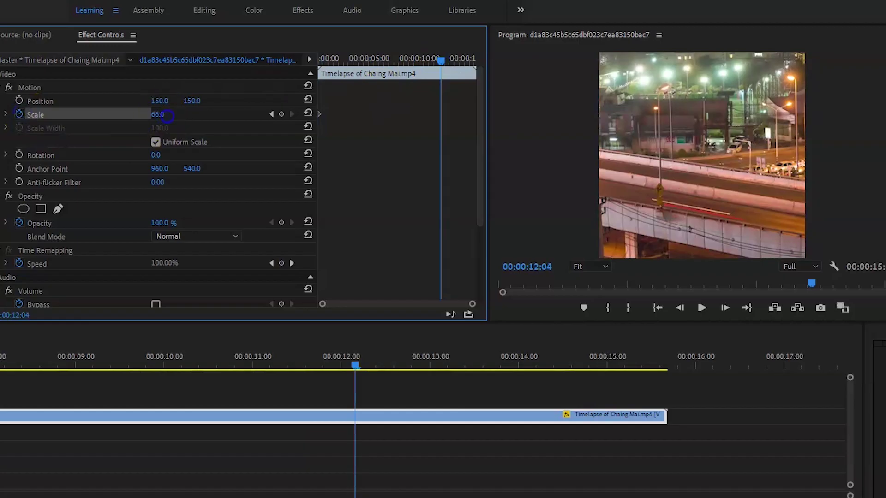
left_click_drag(167, 116, 135, 130)
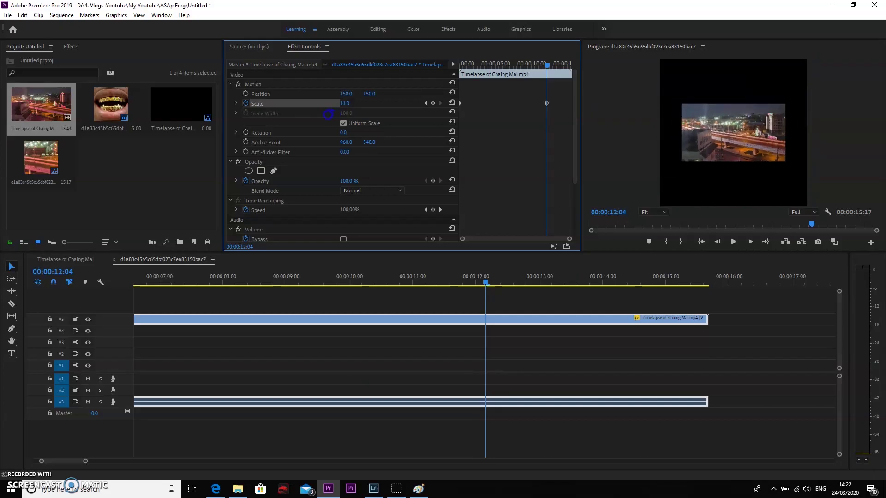
left_click_drag(329, 115, 332, 115)
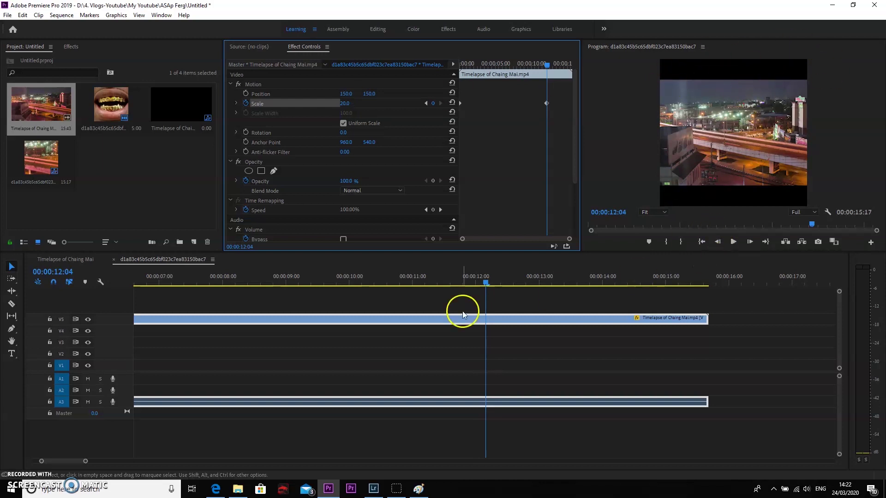
Step: Preview the timelapse zoom and move its Scale keyframes to 00:00:02:00 and about 5 seconds
left_click_drag(546, 73, 451, 74)
key("space")
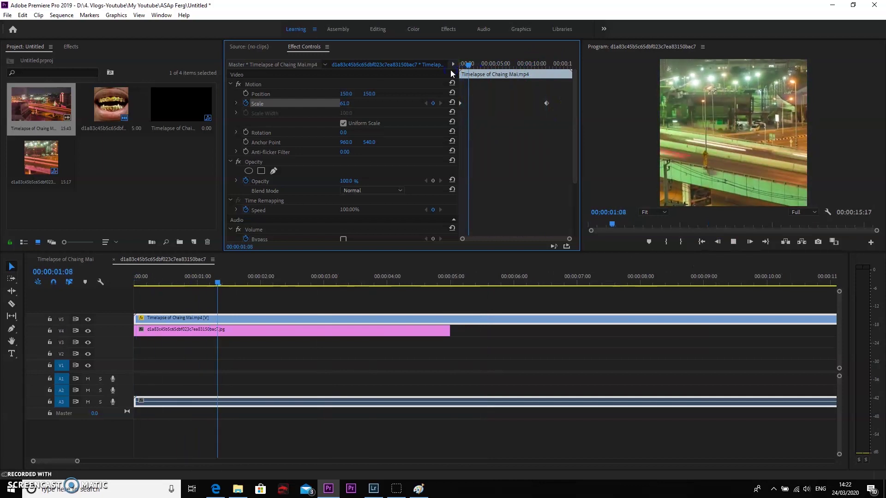
key("space")
left_click(462, 105)
left_click_drag(462, 106, 474, 108)
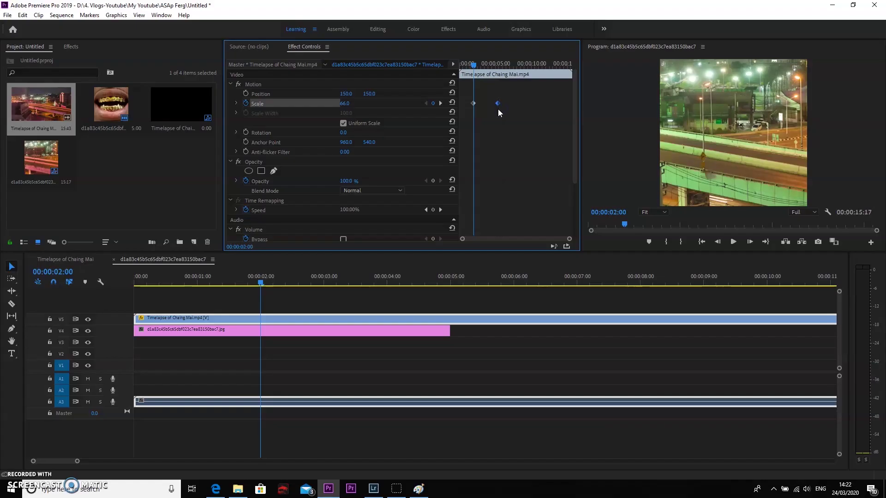
key("space")
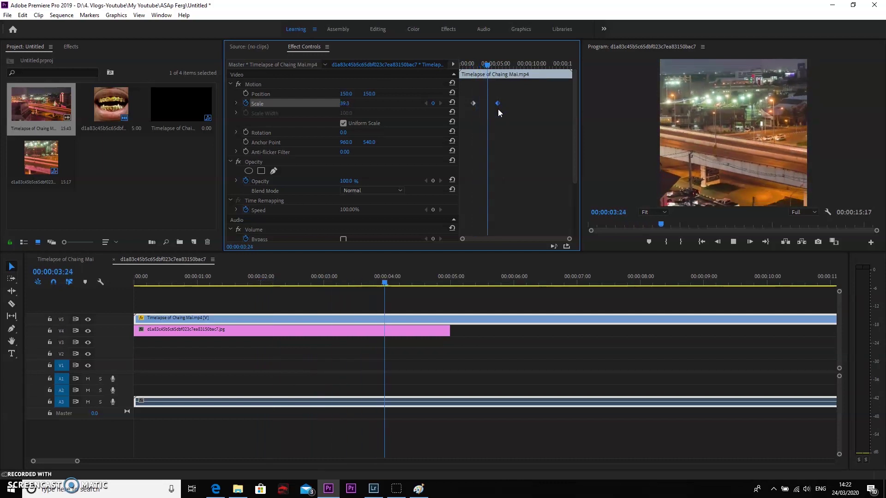
Step: Pull the timelapse's end Scale keyframe in to about 1.3 seconds and place the clip on track V3 beneath the mouth image
left_click_drag(190, 319, 166, 319)
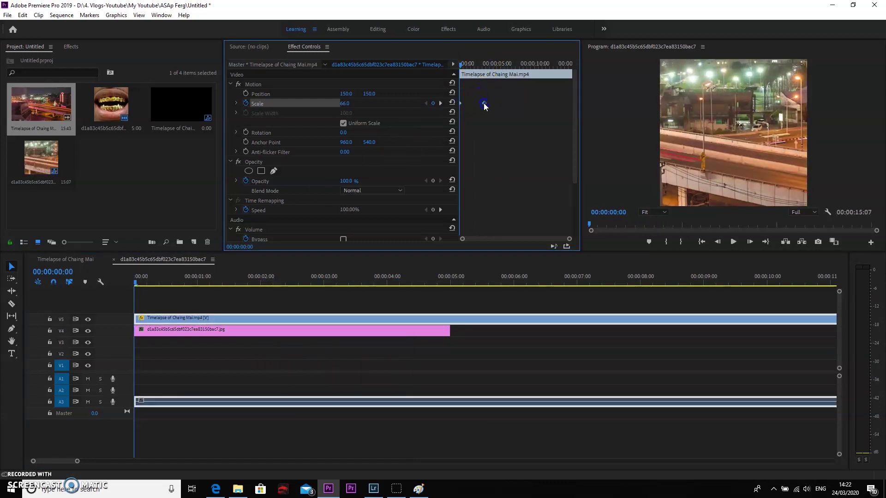
left_click_drag(484, 105, 469, 103)
key("space")
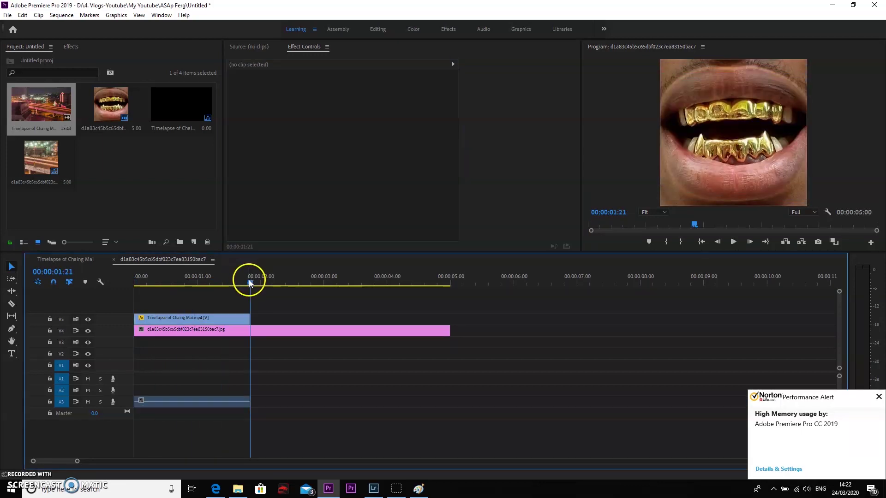
left_click_drag(252, 280, 199, 344)
Step: Lower the mouth image's opacity to 78% at 00:00:00:24
left_click(207, 331)
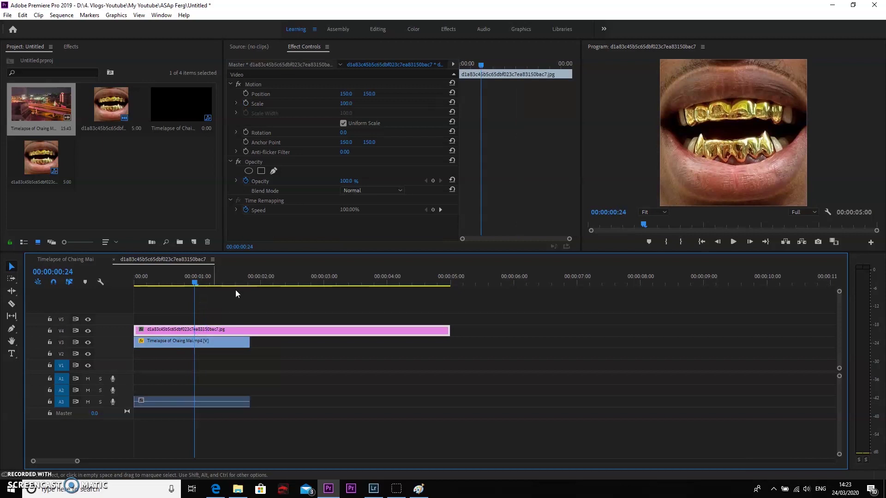
left_click(347, 180)
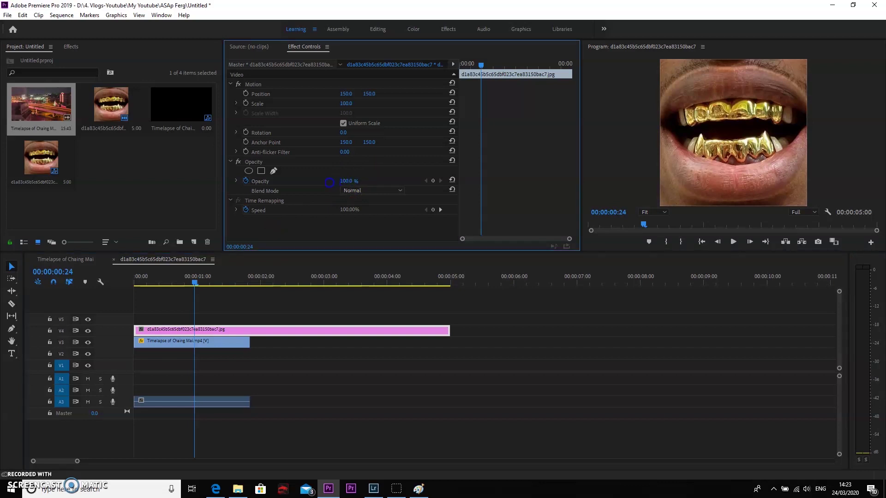
left_click_drag(329, 182, 299, 184)
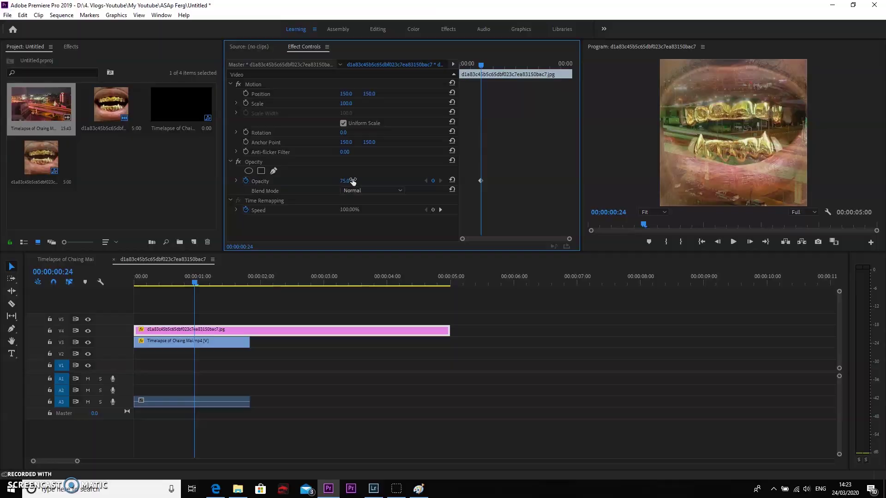
left_click_drag(353, 181, 371, 183)
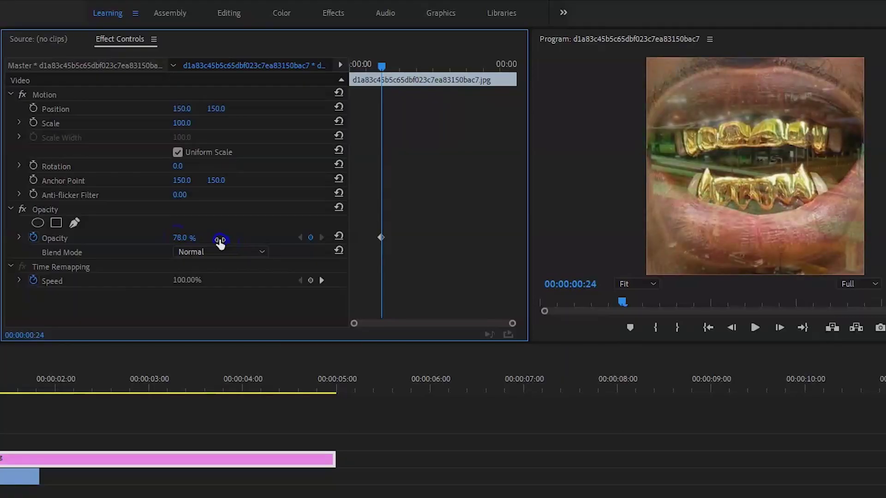
Step: Draw a closed free-form opacity mask around the dark opening between the upper and lower teeth of the mouth image
left_click(75, 223)
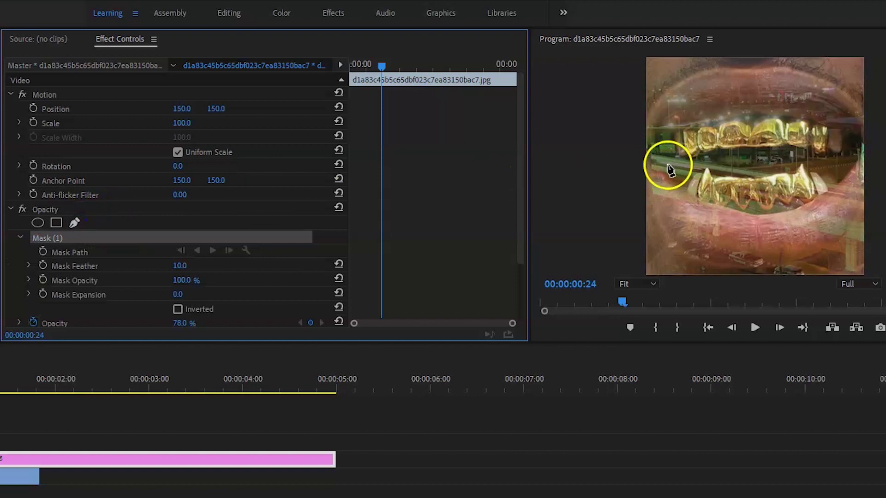
left_click(668, 165)
left_click(683, 157)
left_click(644, 287)
left_click(639, 369)
left_click(694, 158)
left_click(702, 152)
left_click(480, 240)
left_click(528, 237)
left_click(588, 235)
left_click(629, 242)
left_click(634, 237)
left_click(664, 241)
left_click(684, 249)
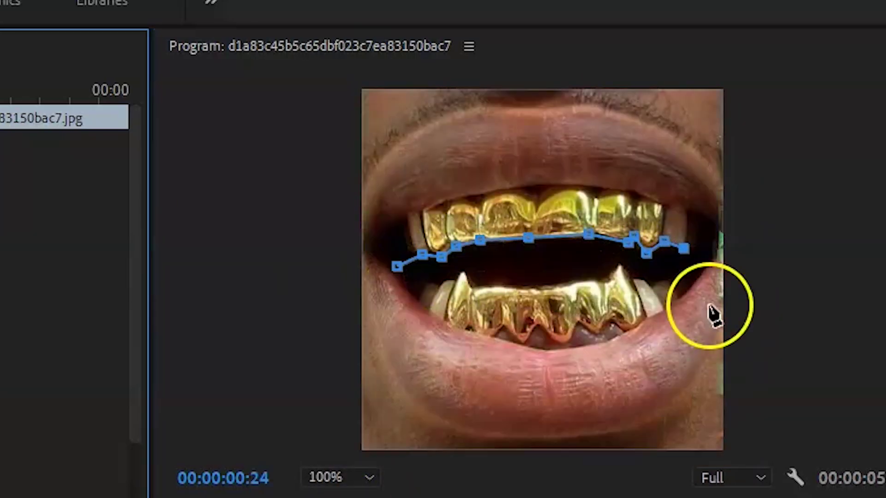
left_click(717, 225)
left_click(713, 261)
left_click(687, 289)
left_click(670, 280)
left_click(650, 285)
left_click(632, 276)
left_click(619, 264)
left_click(562, 284)
left_click(523, 289)
left_click(479, 287)
left_click(464, 270)
left_click(454, 281)
left_click(440, 281)
left_click(425, 283)
left_click(398, 266)
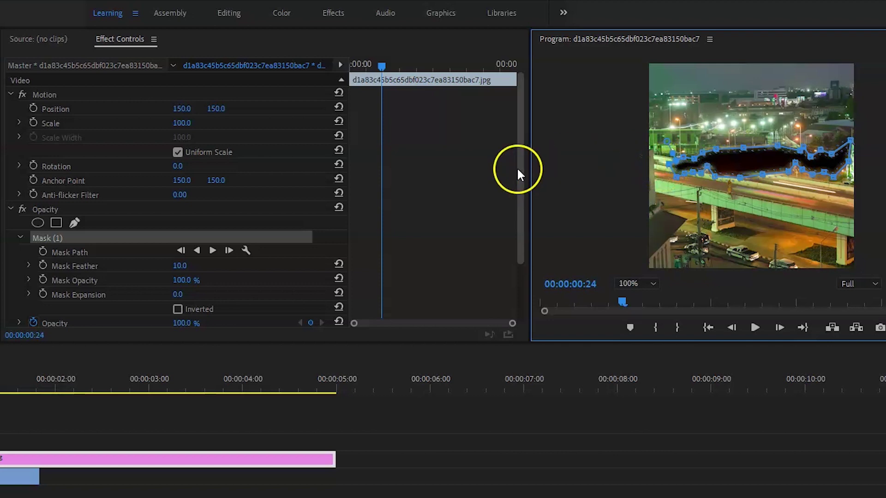
Step: Invert the mouth image's opacity mask so the timelapse shows through the opening between the teeth
left_click_drag(517, 167, 514, 198)
left_click(178, 263)
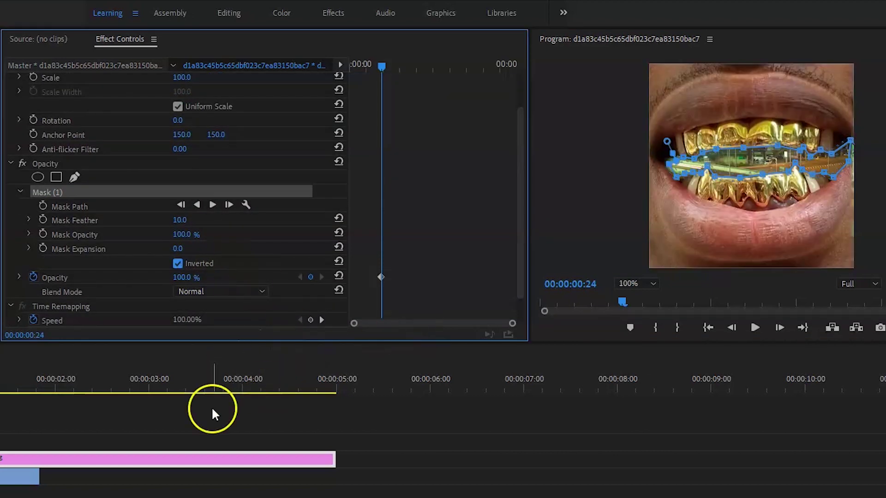
left_click(109, 441)
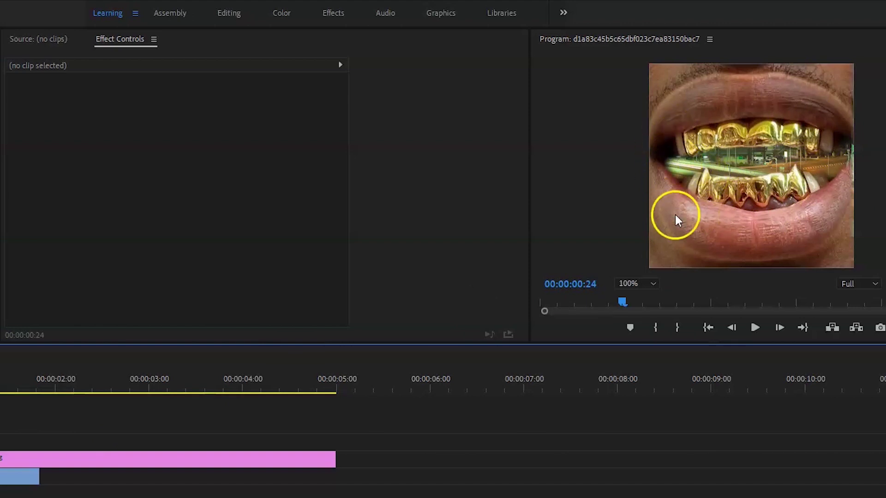
Step: Reshape the mask outline to include the dark corners of the mouth, and return the program preview to Fit
left_click(708, 210)
left_click(637, 283)
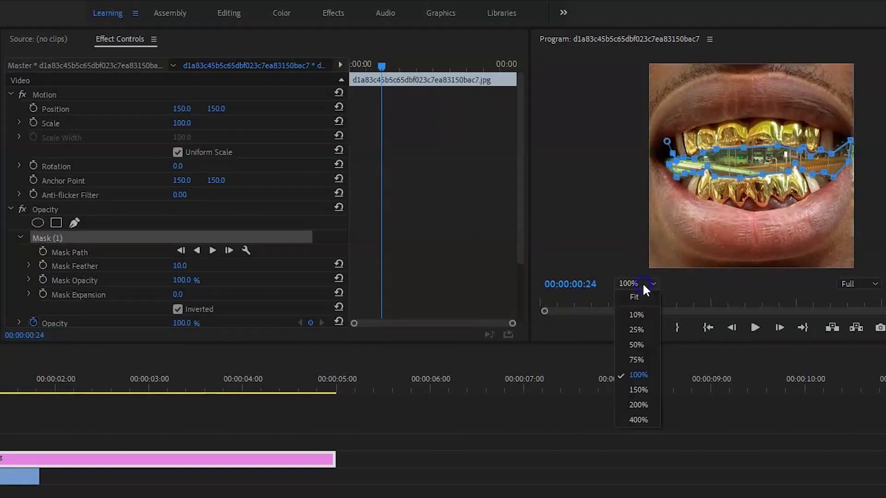
left_click(644, 399)
left_click(636, 283)
left_click(637, 296)
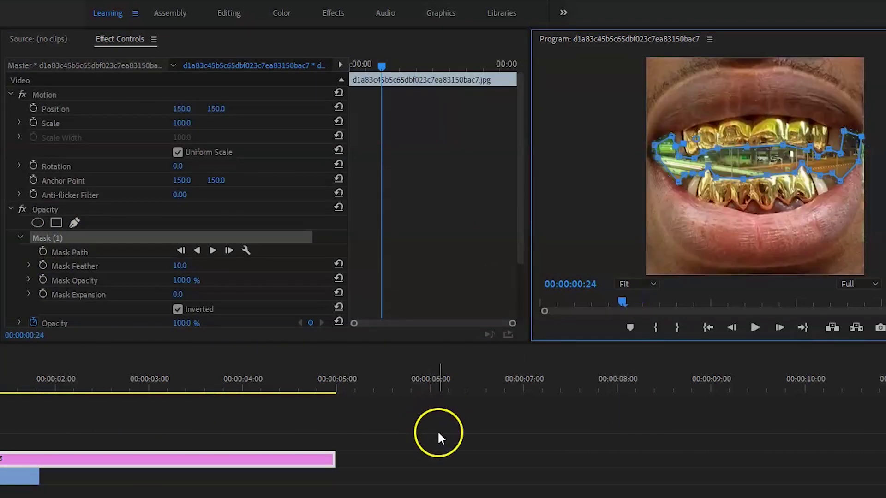
left_click(439, 431)
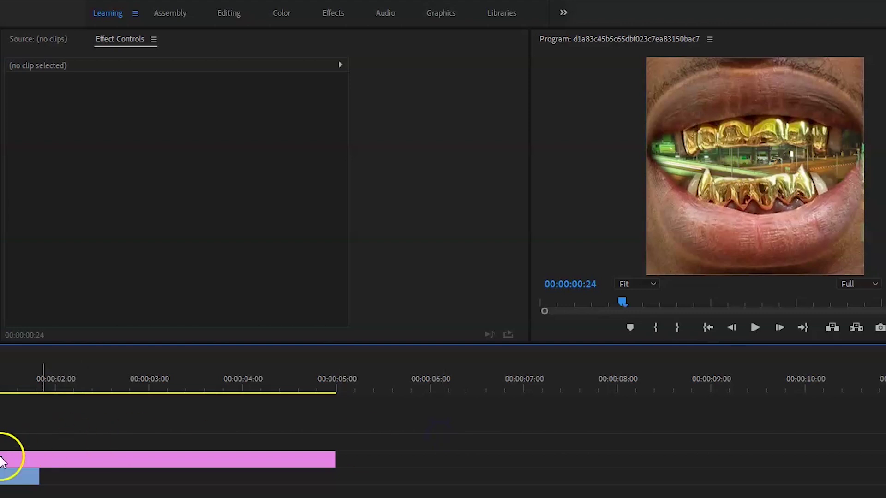
Step: Set the mouth mask's feather to 20 and its expansion to -3
left_click(4, 459)
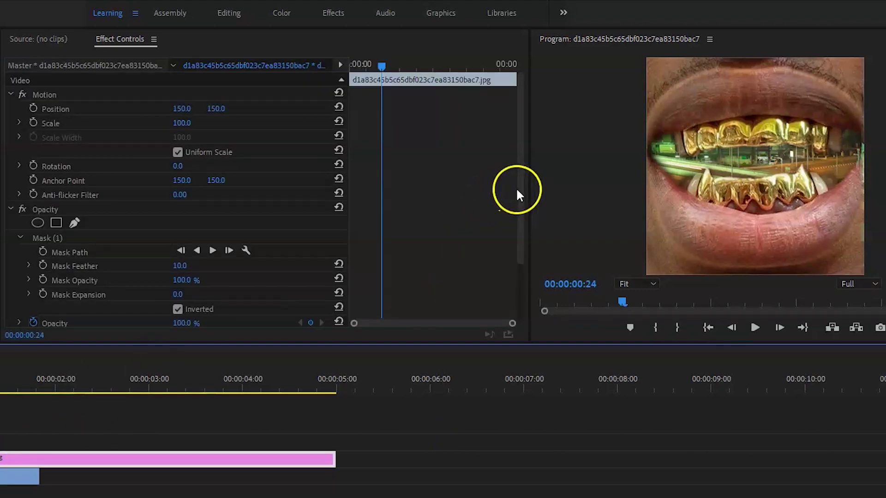
left_click_drag(516, 189, 519, 251)
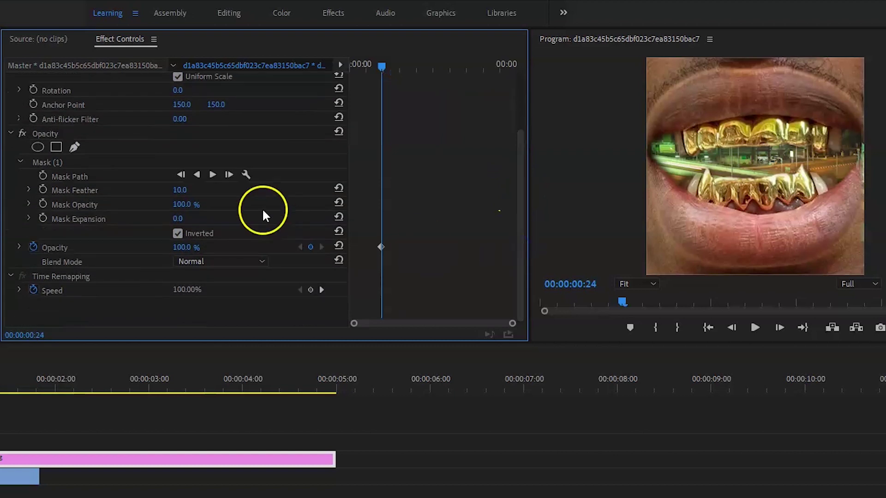
left_click(186, 189)
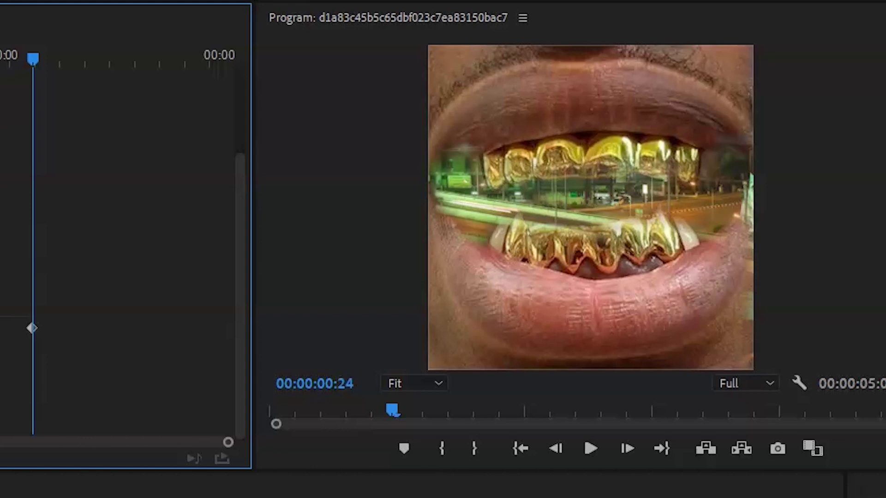
left_click_drag(156, 224, 210, 223)
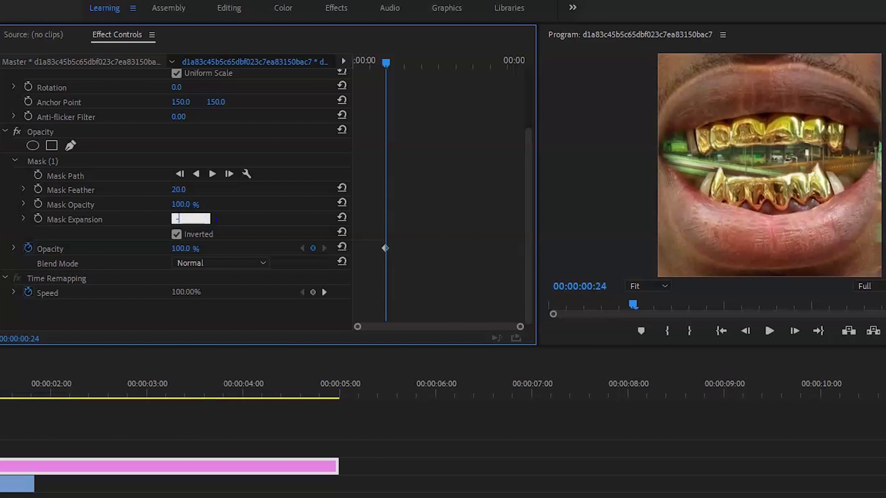
type("3")
key("Return")
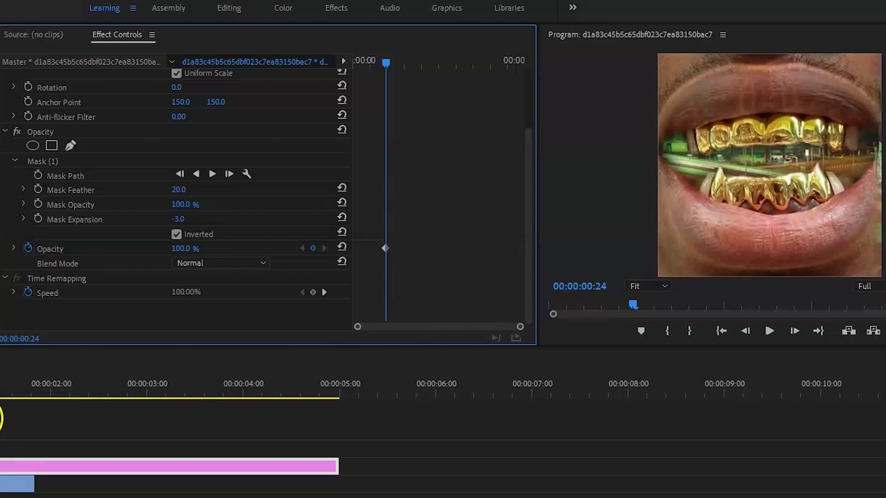
Step: Play the composite from the start, and add Scale and Position keyframes to the mouth image at 00:00:01:03
key("Home")
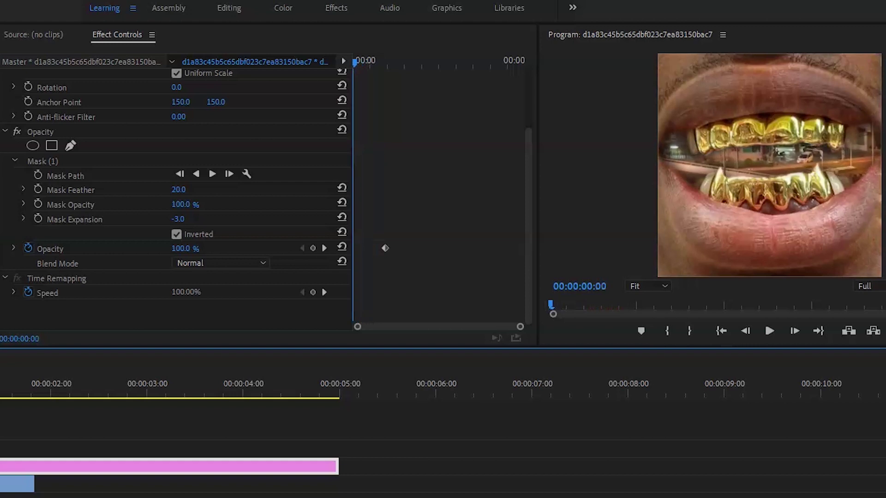
key("space")
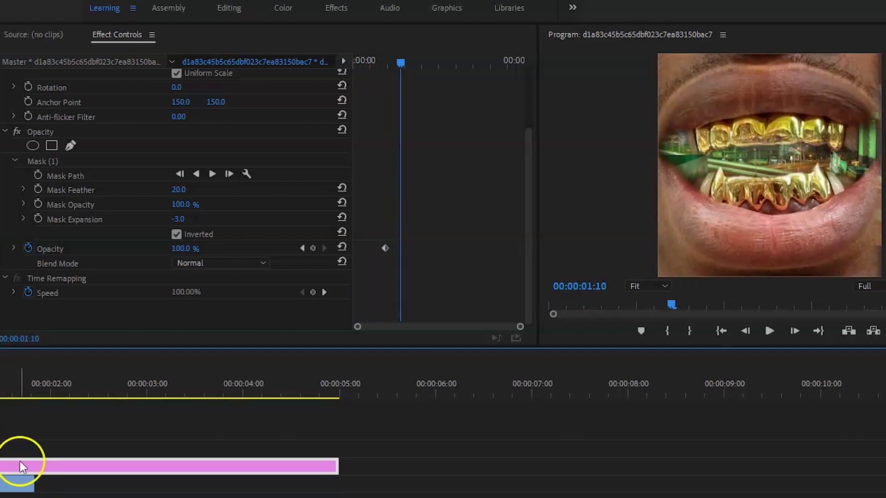
left_click(529, 85)
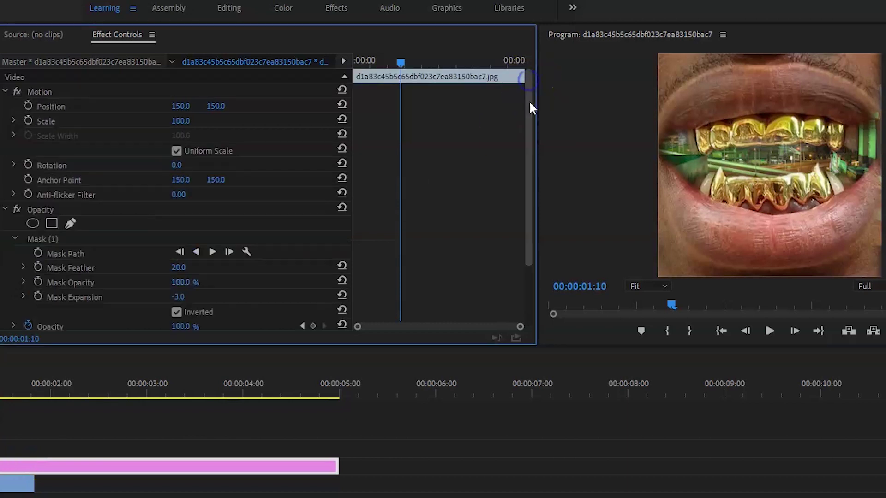
key("Left")
key("Left")
key("Left")
key("Left")
key("Left")
key("Left")
key("Left")
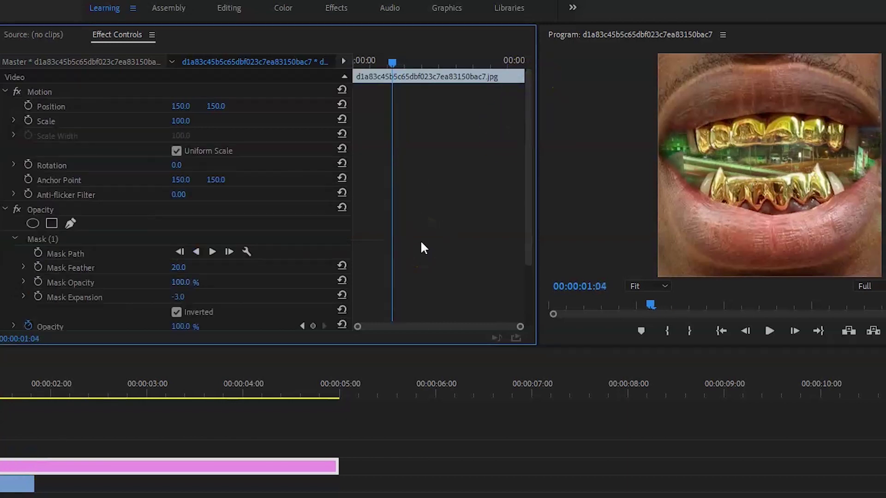
left_click(29, 120)
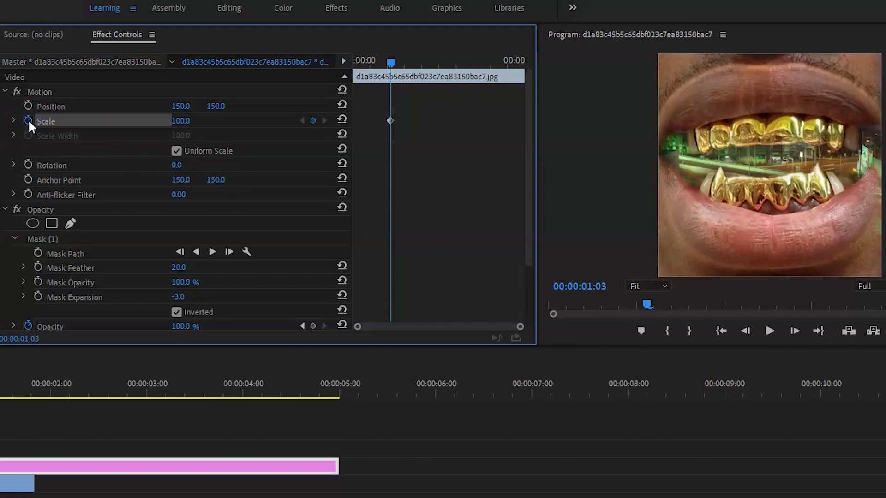
left_click(28, 105)
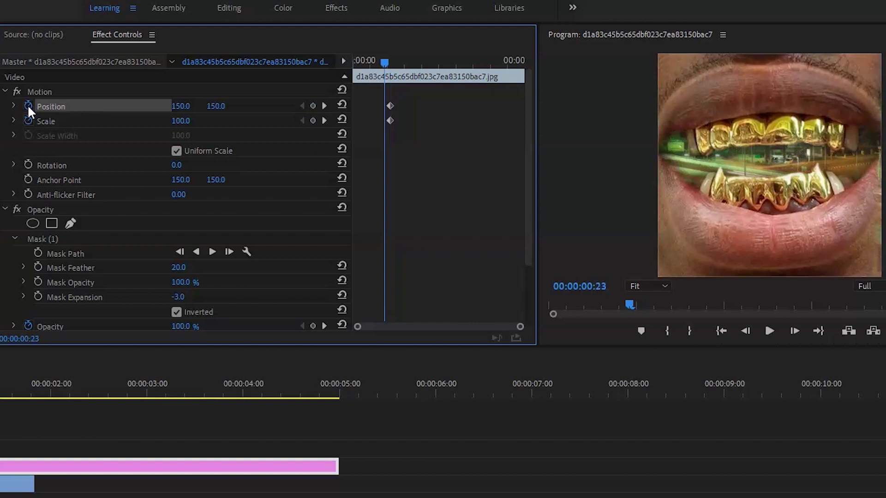
Step: Keyframe the mouth image at 00:00:00:23 with Scale about 826 and vertical Position 209, and preview the transition
left_click_drag(181, 121, 692, 122)
left_click_drag(216, 106, 205, 121)
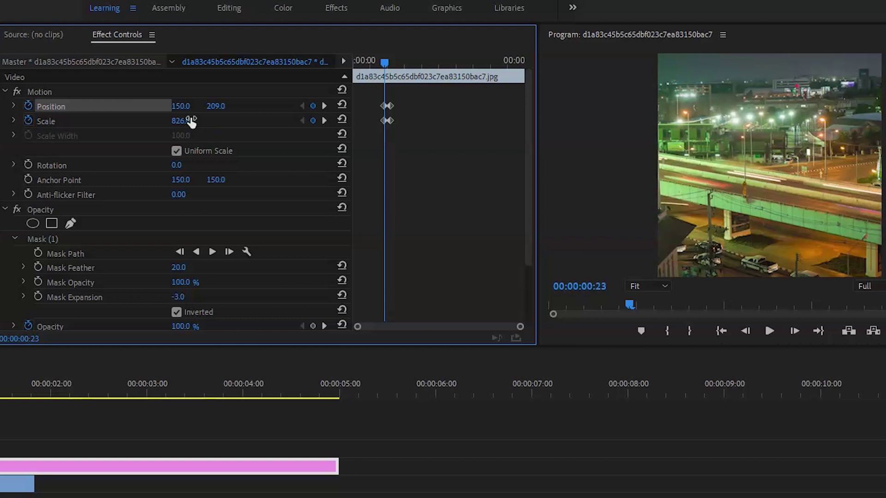
key("shift+Right")
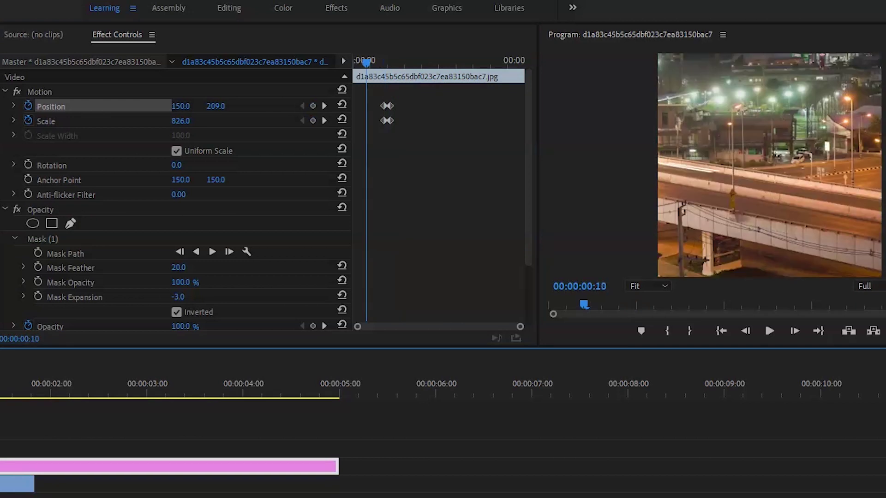
key("space")
key("space")
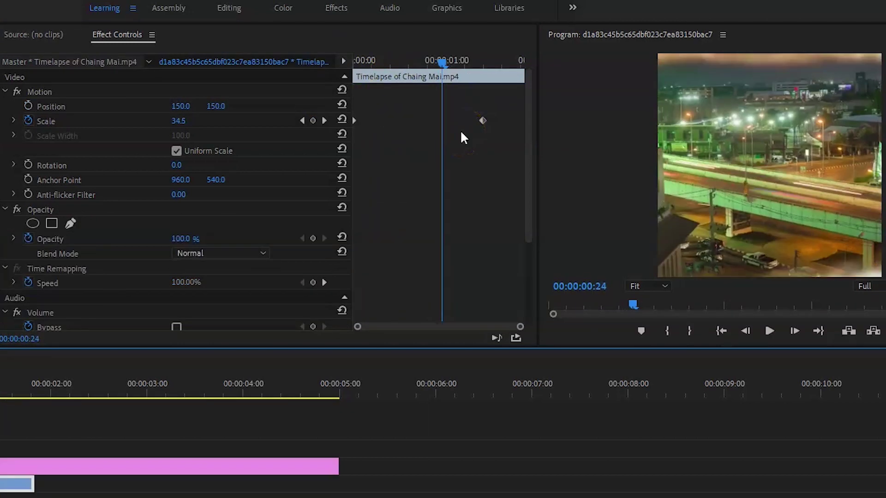
Step: Move the timelapse clip's ending Scale keyframe earlier to 00:00:01:03
key("Right")
key("Right")
key("Right")
key("Right")
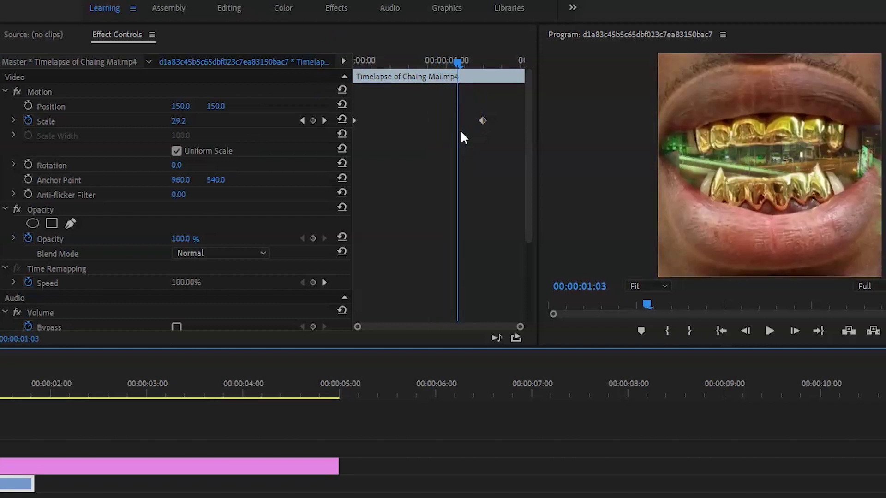
left_click_drag(482, 121, 458, 123)
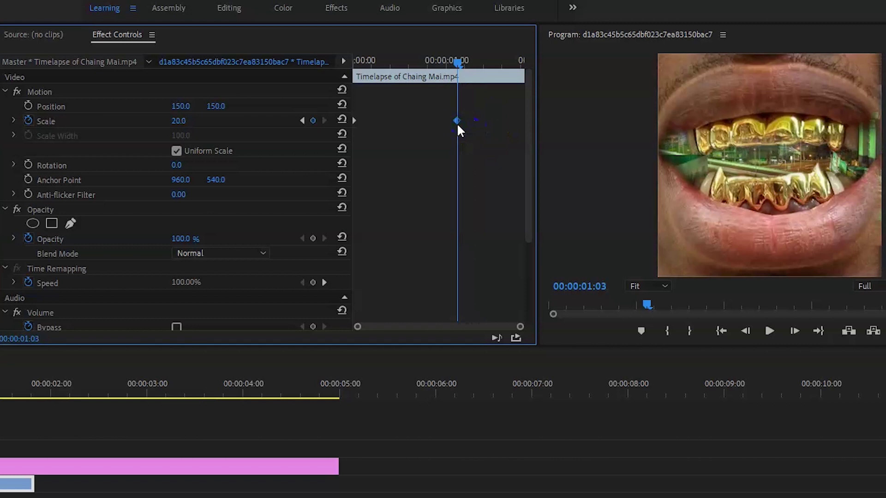
Step: Move the mouth image's ending Position and Scale keyframes to 00:00:01:05
left_click(162, 466)
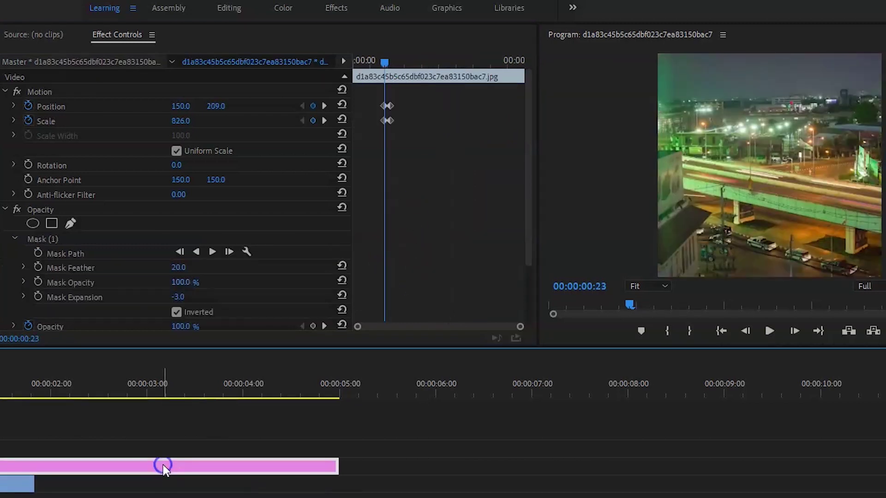
key("Right")
key("Right")
key("Right")
key("Right")
key("Right")
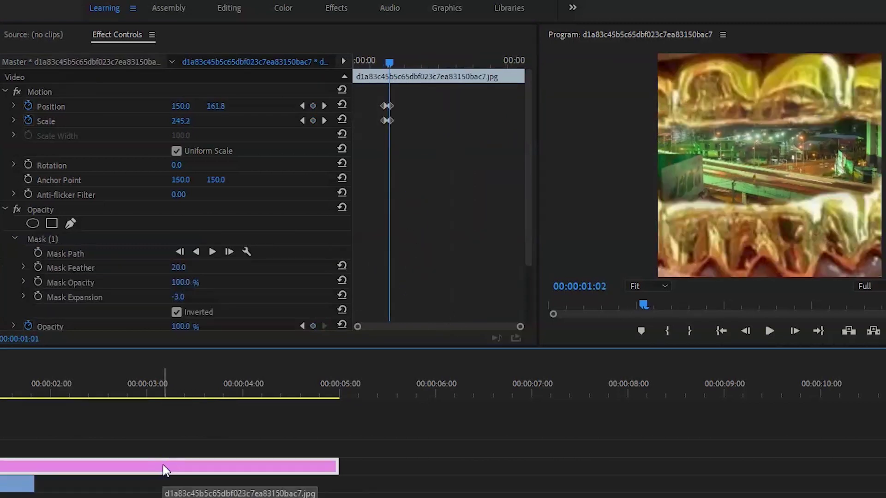
key("Right")
key("Right")
left_click(406, 187)
left_click_drag(415, 134, 394, 104)
left_click_drag(529, 145, 480, 140)
Step: Set the mouth image's Scale to 105 at the ending keyframe, 00:00:01:05
left_click(181, 121)
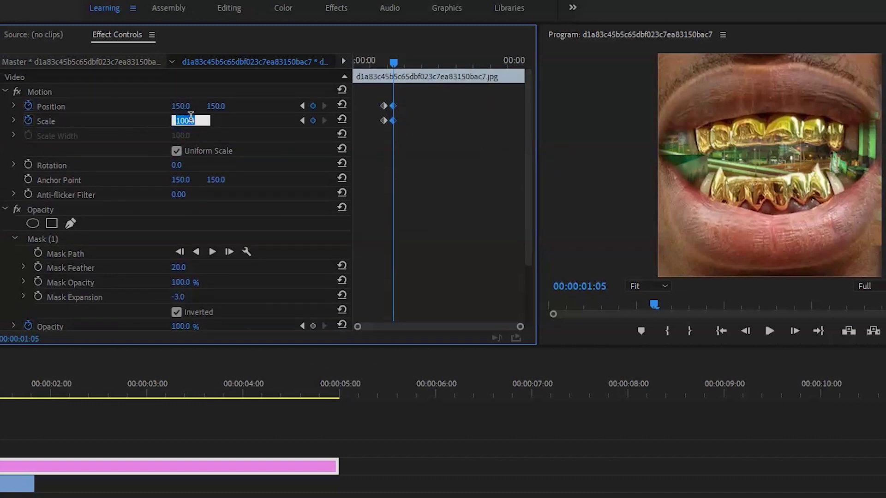
type("110")
key("Return")
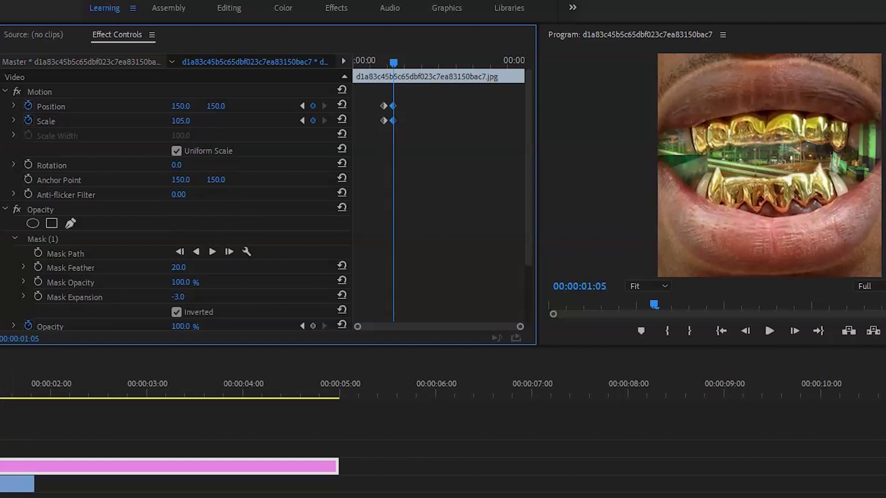
Step: Play the zoom-out transition from the start of the sequence to check it, and save the project
left_click_drag(1, 385, 0, 385)
key("l")
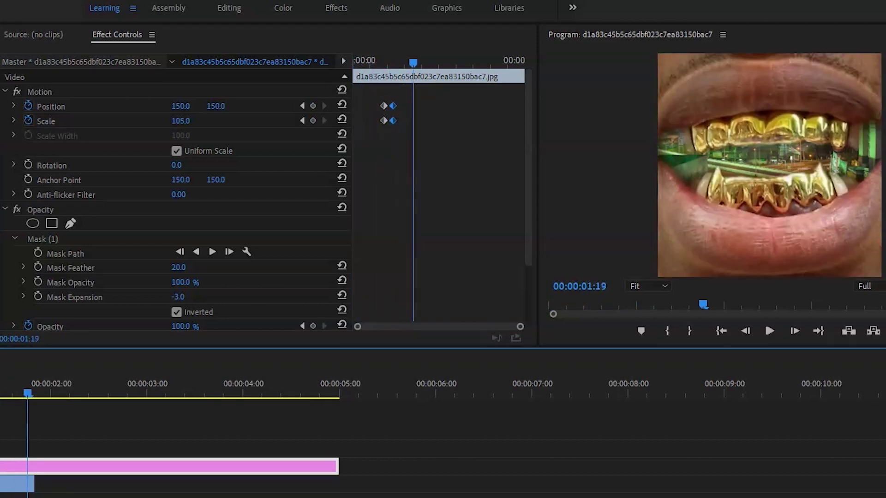
left_click_drag(1, 392, 0, 392)
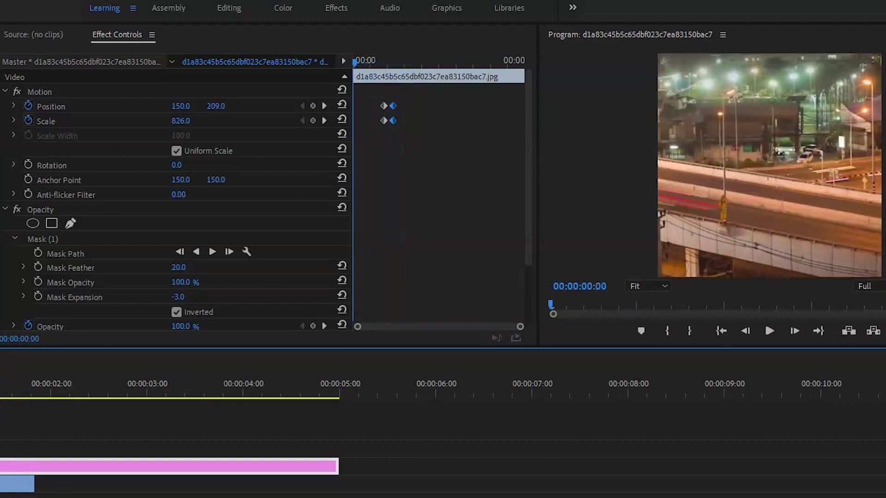
key("space")
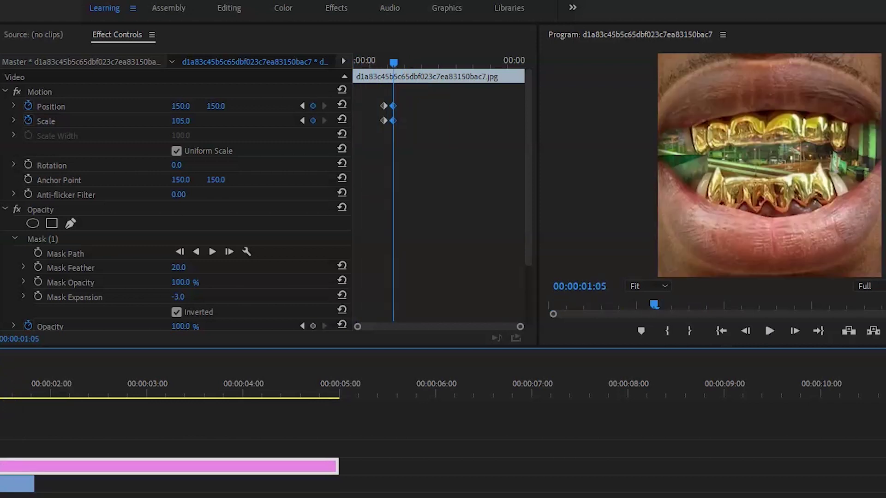
key("ctrl+s")
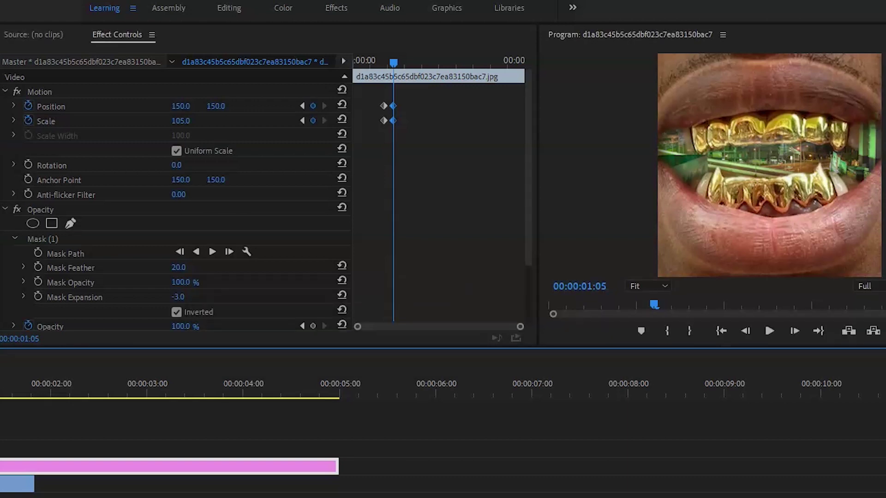